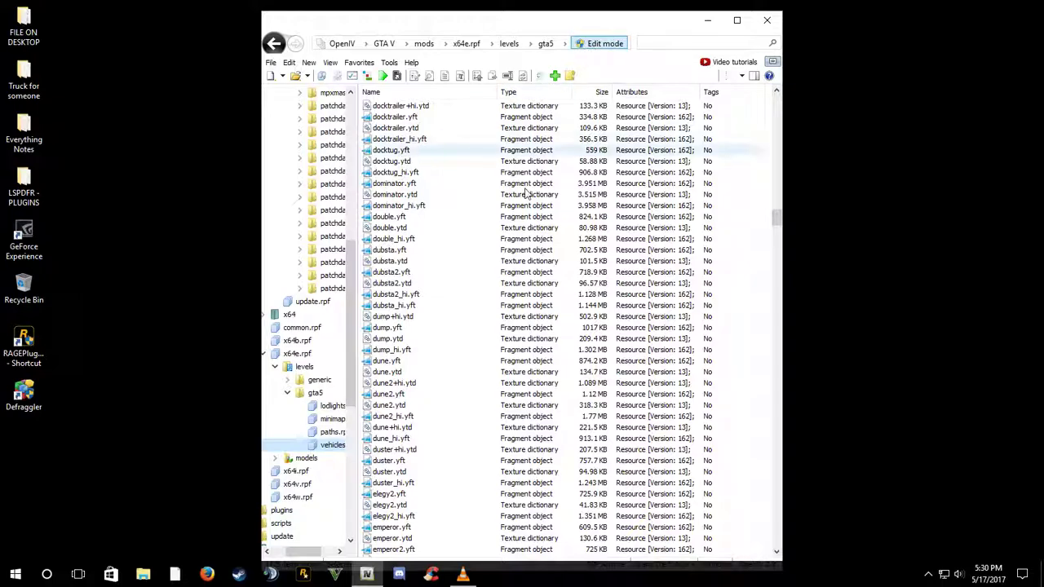
# Look through the vehicle model and texture files in the vehicles archive of x64e.rpf, down to the fbi files
pyautogui.scroll(-12, 500, 349)
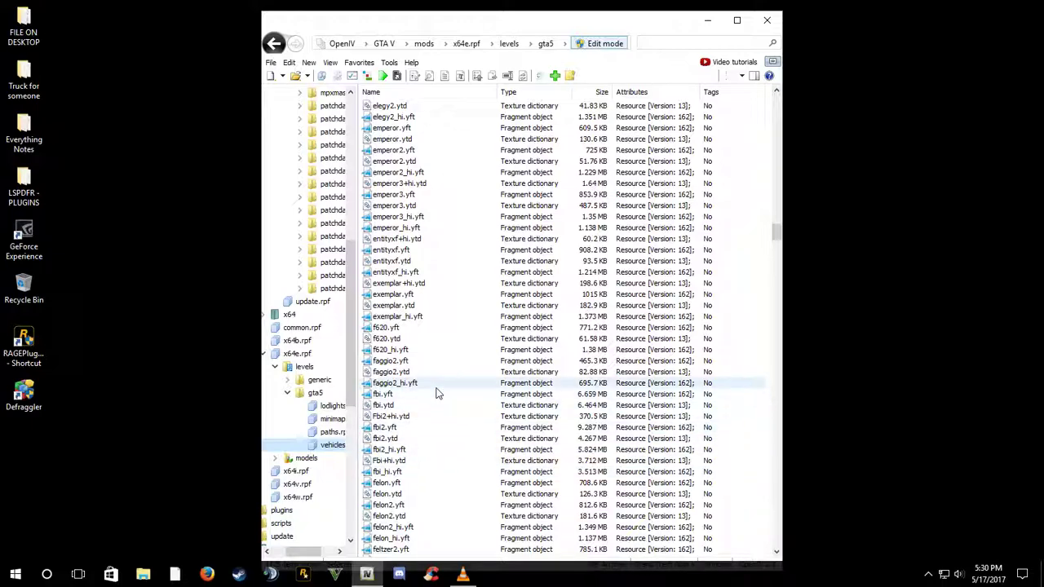
pyautogui.scroll(-5, 433, 408)
pyautogui.scroll(5, 432, 414)
# Open the vehicles archive in the patchday1ng DLC pack under mods, through dlc.rpf, x64, levels and gta5
pyautogui.scroll(10, 303, 363)
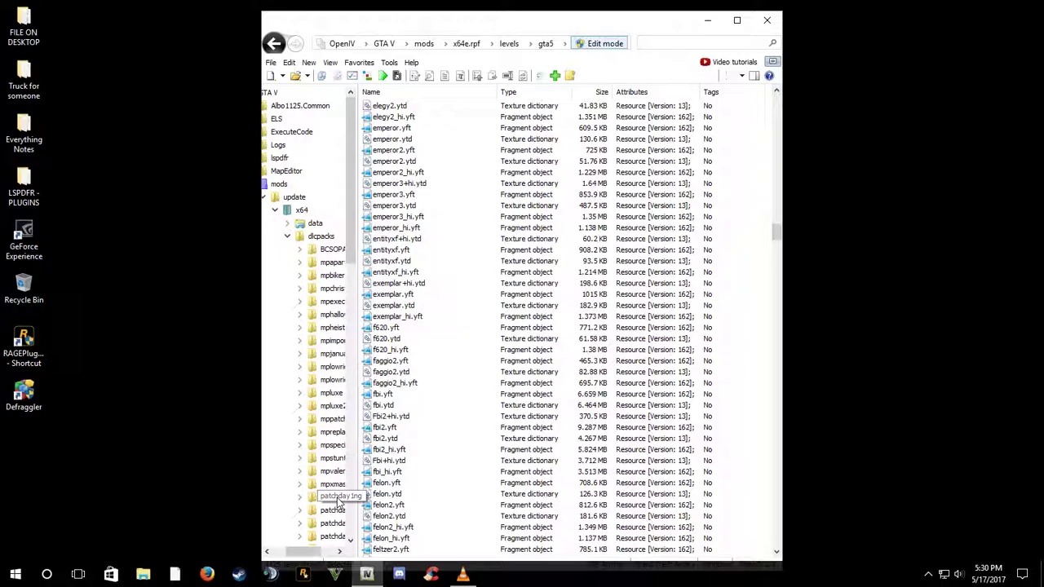
pyautogui.scroll(-1, 338, 502)
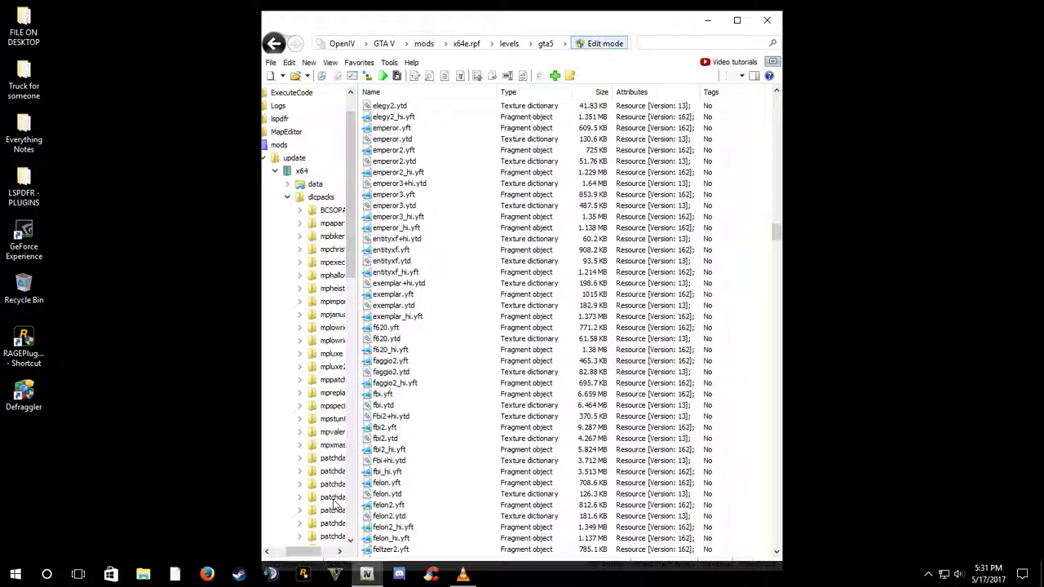
pyautogui.click(336, 459)
pyautogui.doubleClick(467, 107)
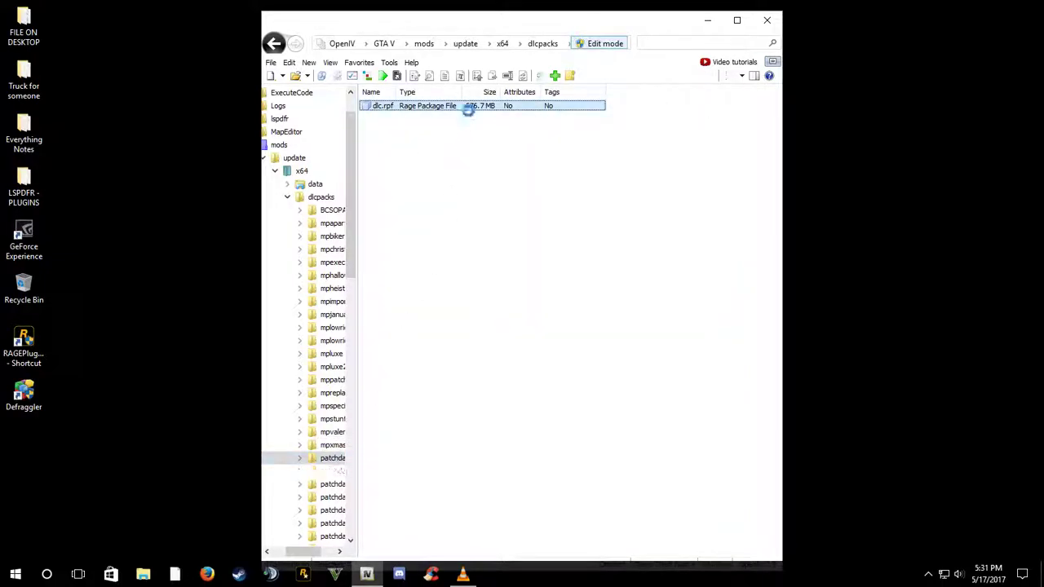
pyautogui.doubleClick(478, 115)
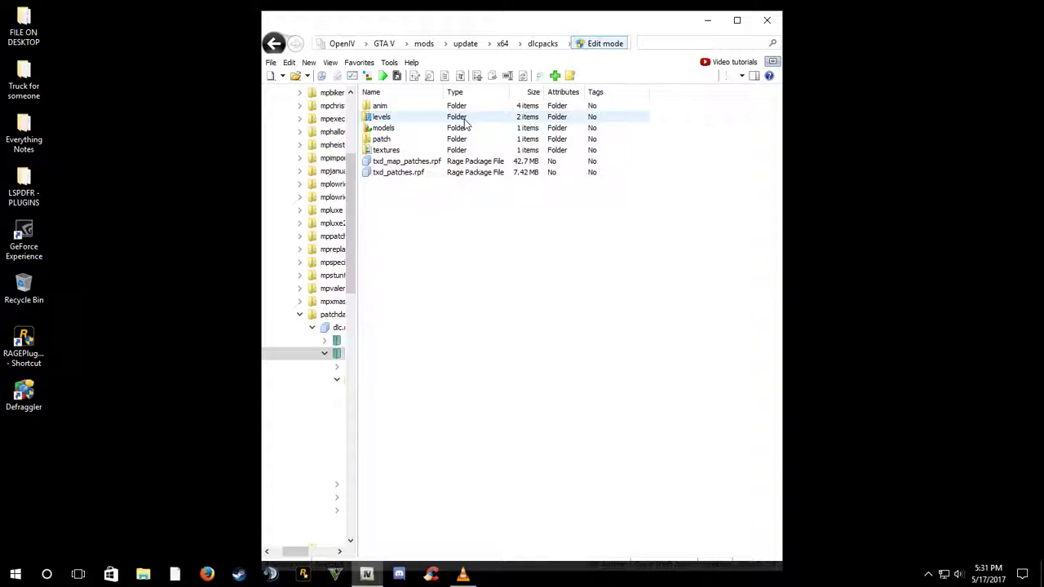
pyautogui.doubleClick(467, 122)
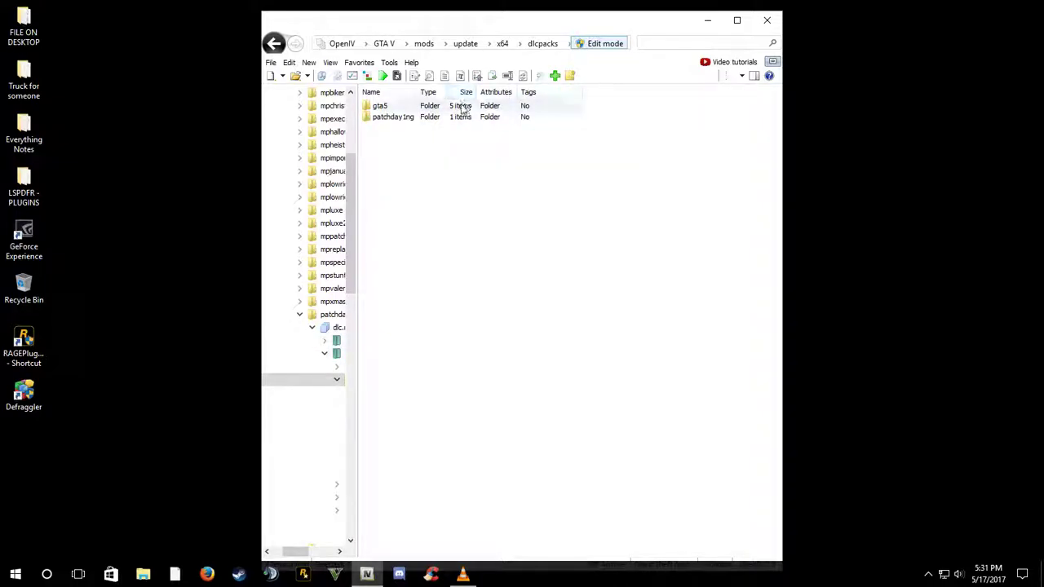
pyautogui.doubleClick(456, 106)
pyautogui.doubleClick(450, 150)
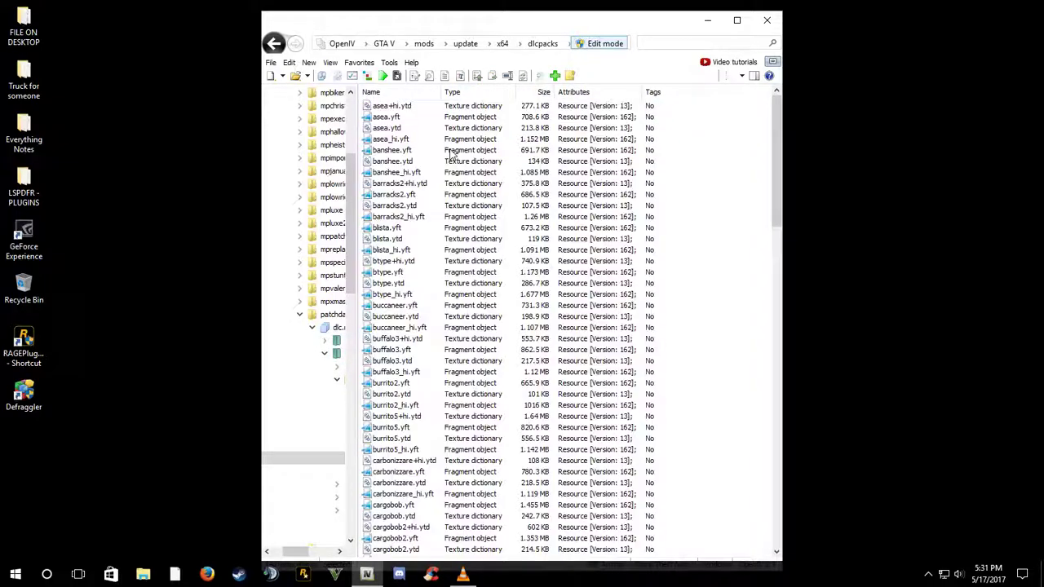
# Look through the patchday1ng vehicle files down to the police and sheriff models
pyautogui.scroll(-11, 450, 153)
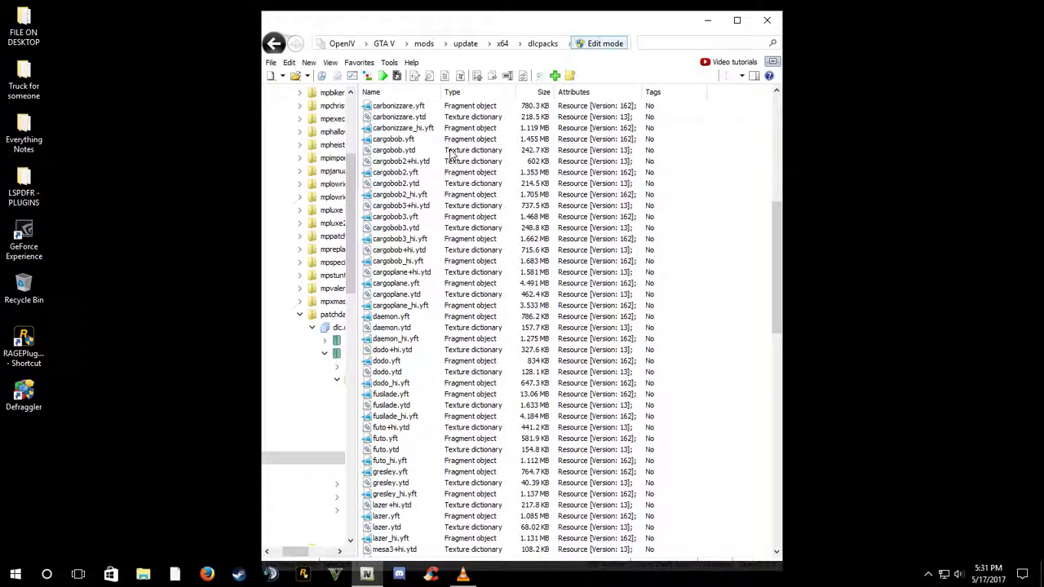
pyautogui.scroll(-9, 450, 153)
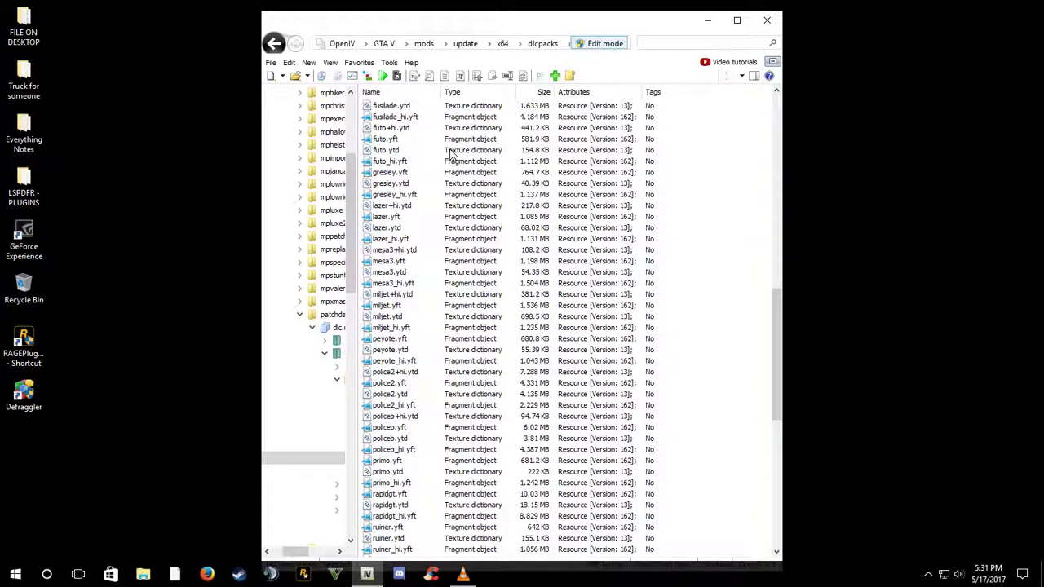
pyautogui.scroll(-8, 453, 163)
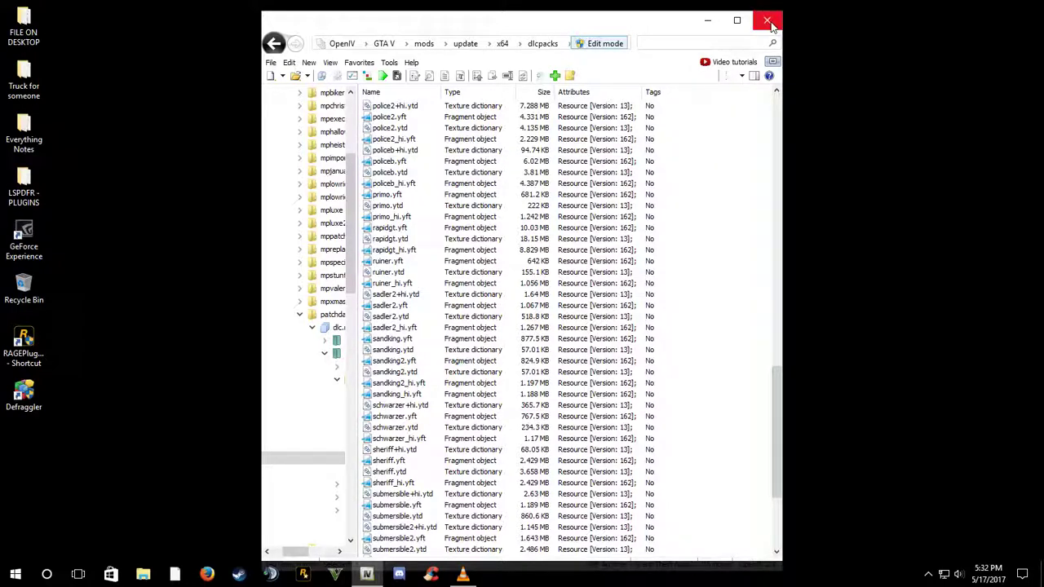
# Collapse the patchday1ng, dlcpacks, x64 and update folders under mods, and close OpenIV
pyautogui.click(300, 315)
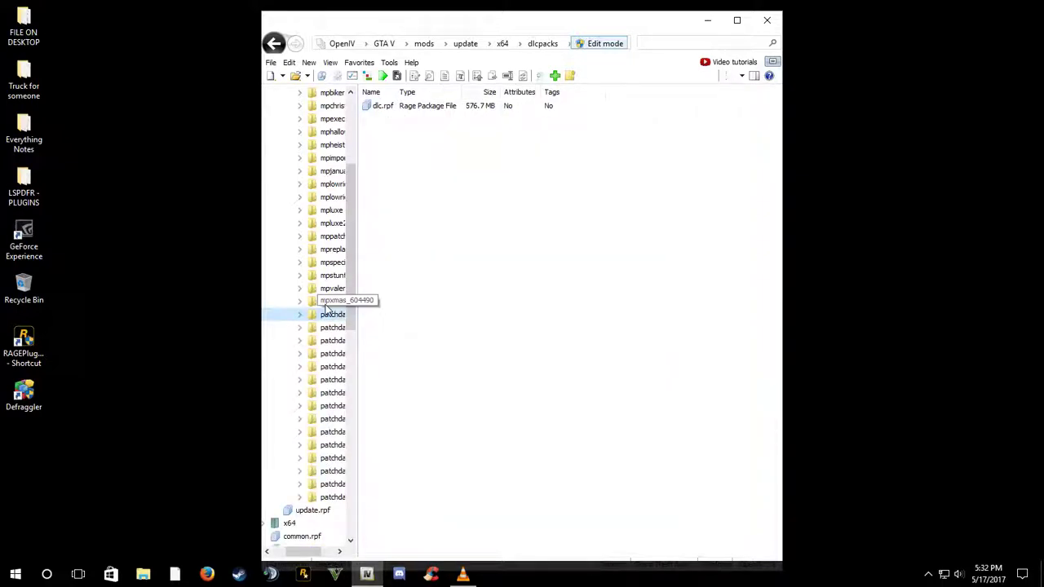
pyautogui.scroll(5, 291, 140)
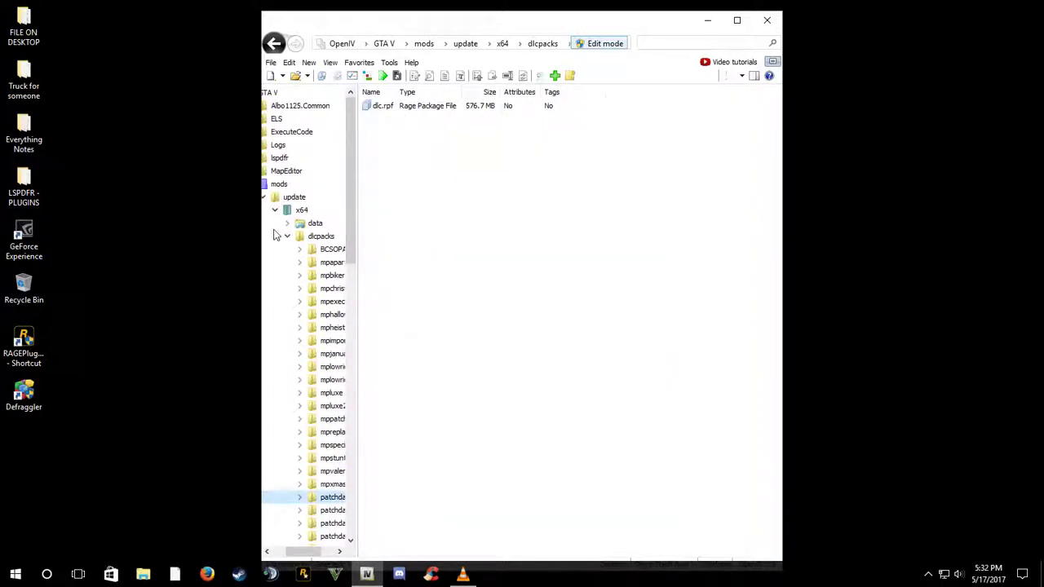
pyautogui.click(288, 237)
pyautogui.click(275, 210)
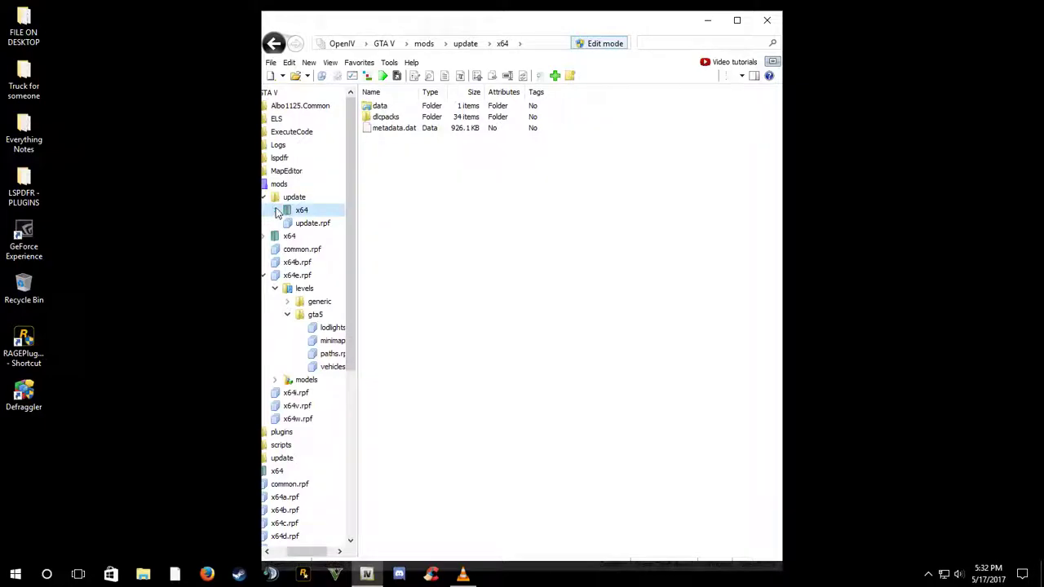
pyautogui.click(266, 201)
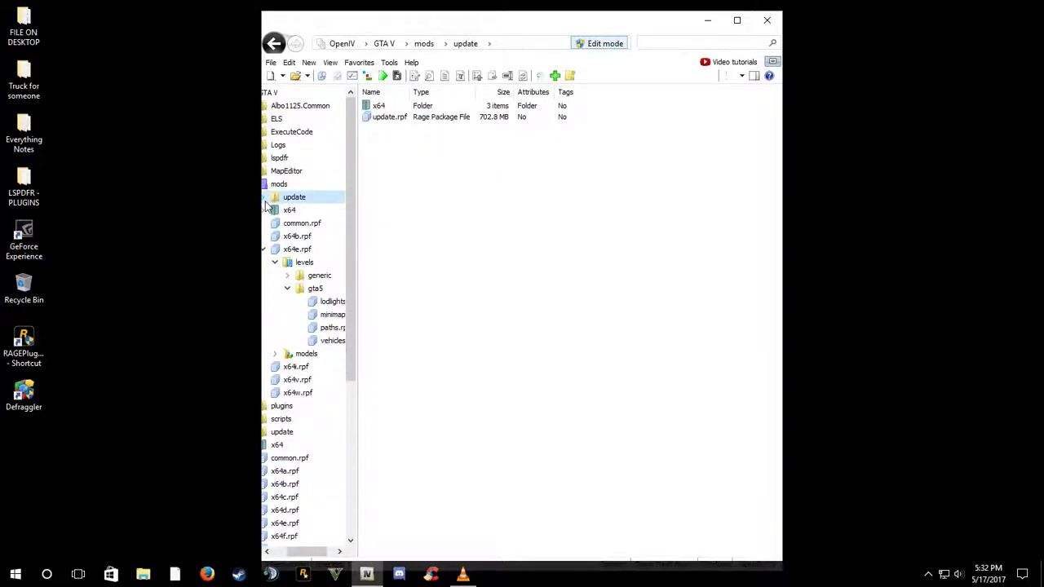
pyautogui.click(767, 20)
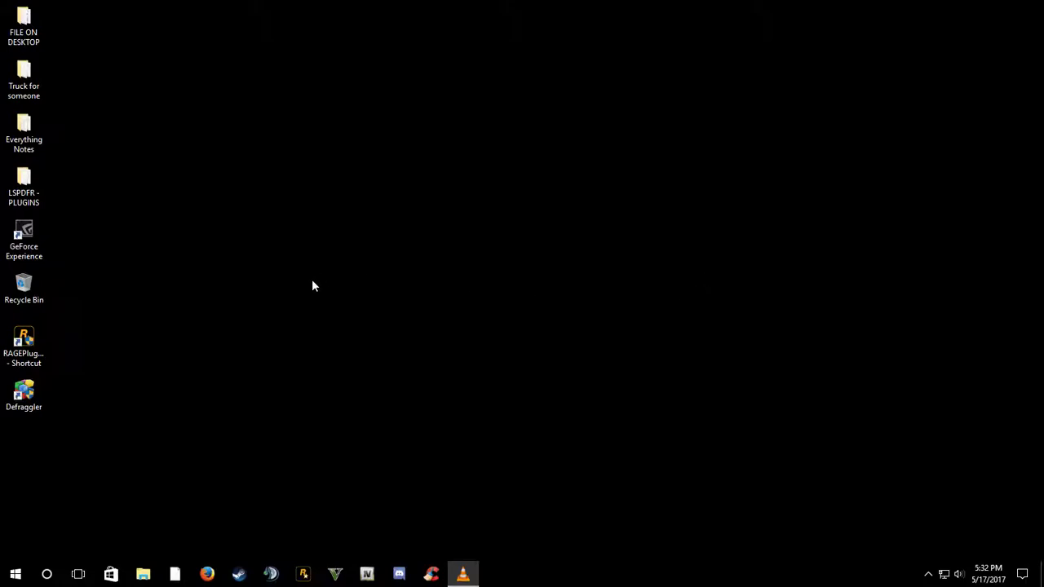
# Open the RAGEPluginHook shortcut's file location, inspect the ELS pack_default folder, and return to the Grand Theft Auto V folder
pyautogui.rightClick(23, 345)
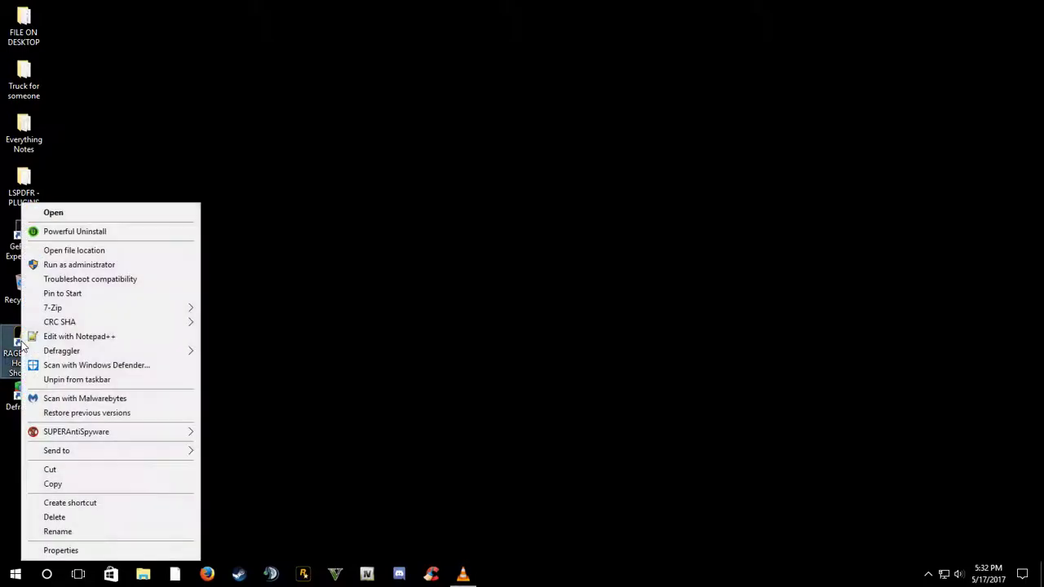
pyautogui.click(90, 251)
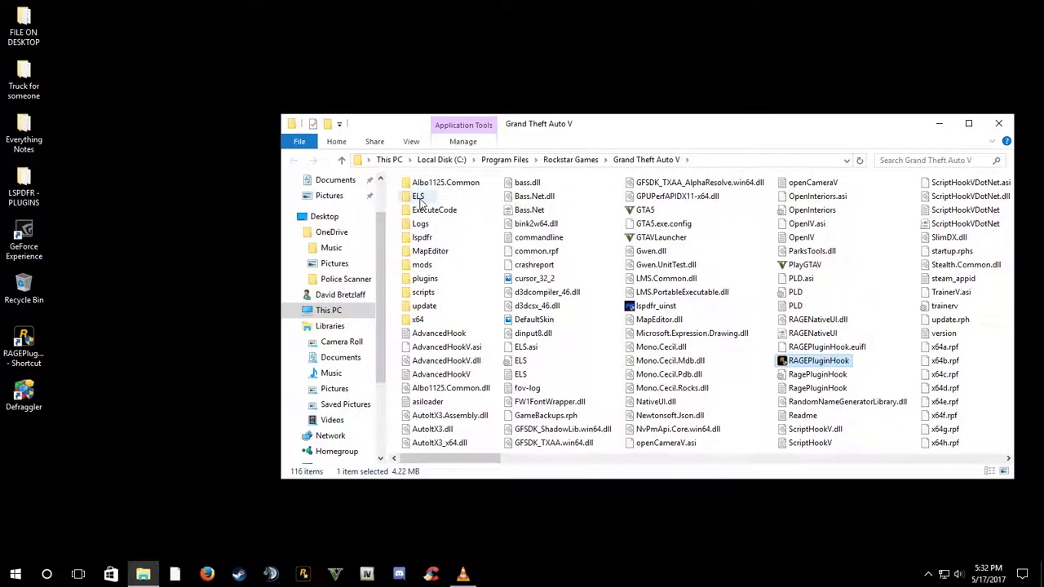
pyautogui.doubleClick(419, 198)
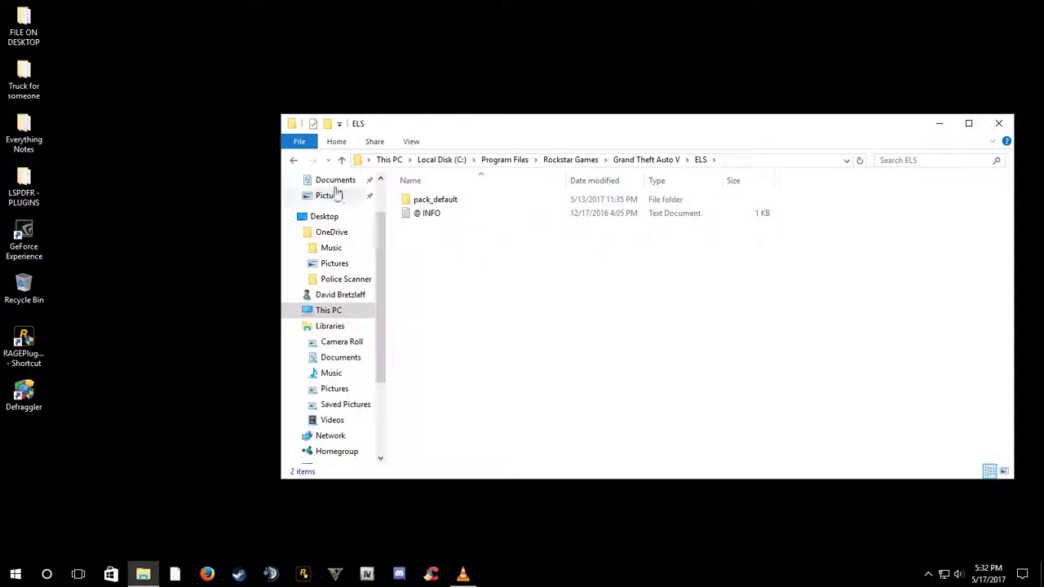
pyautogui.doubleClick(449, 201)
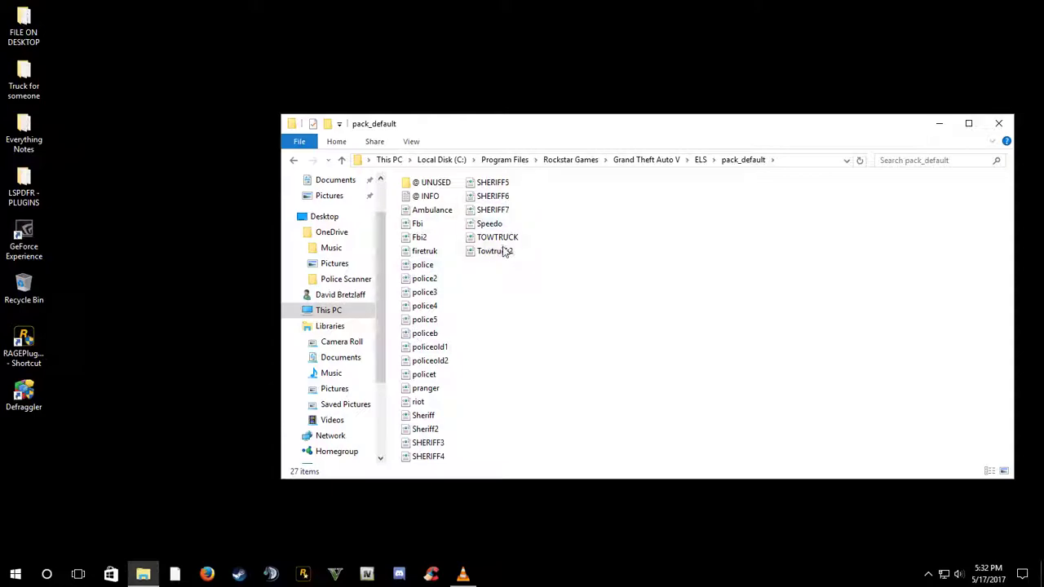
pyautogui.click(294, 162)
pyautogui.click(293, 162)
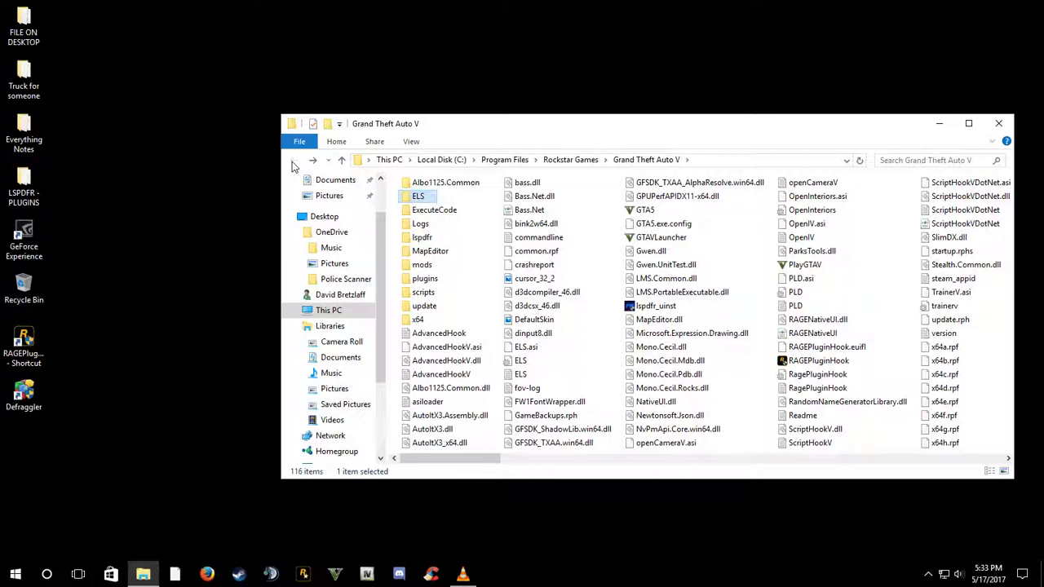
# Delete the crashreport file from the Grand Theft Auto V folder
pyautogui.rightClick(546, 266)
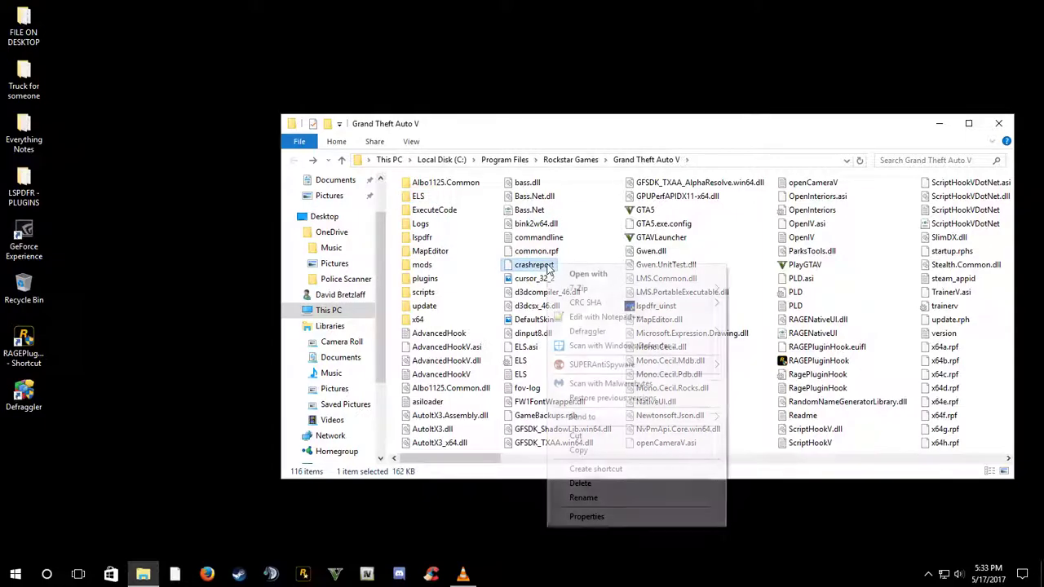
pyautogui.click(614, 483)
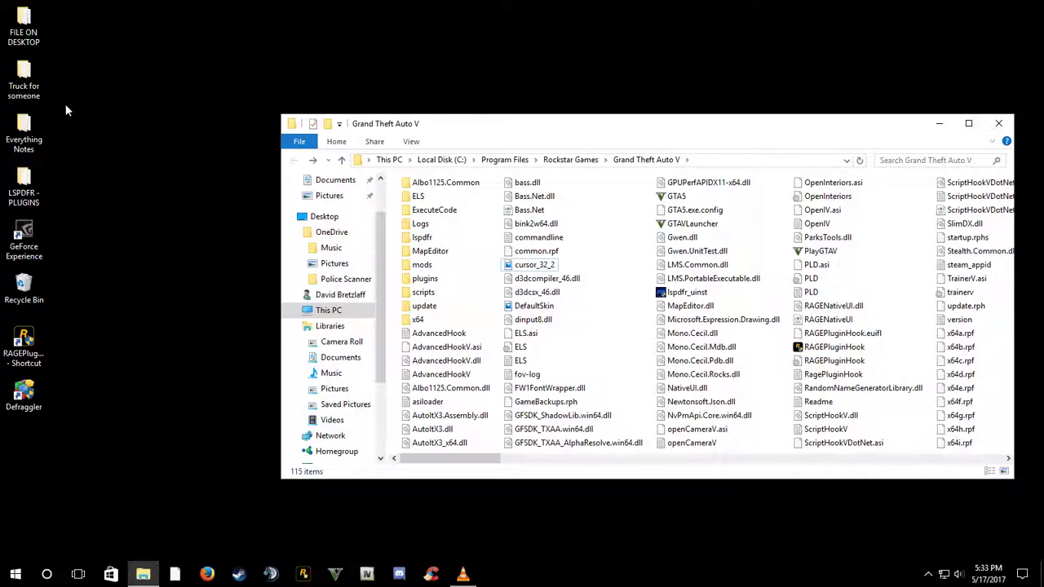
# Open the LSPDFR - PLUGINS folder on the desktop and look through its plugin archives
pyautogui.doubleClick(24, 188)
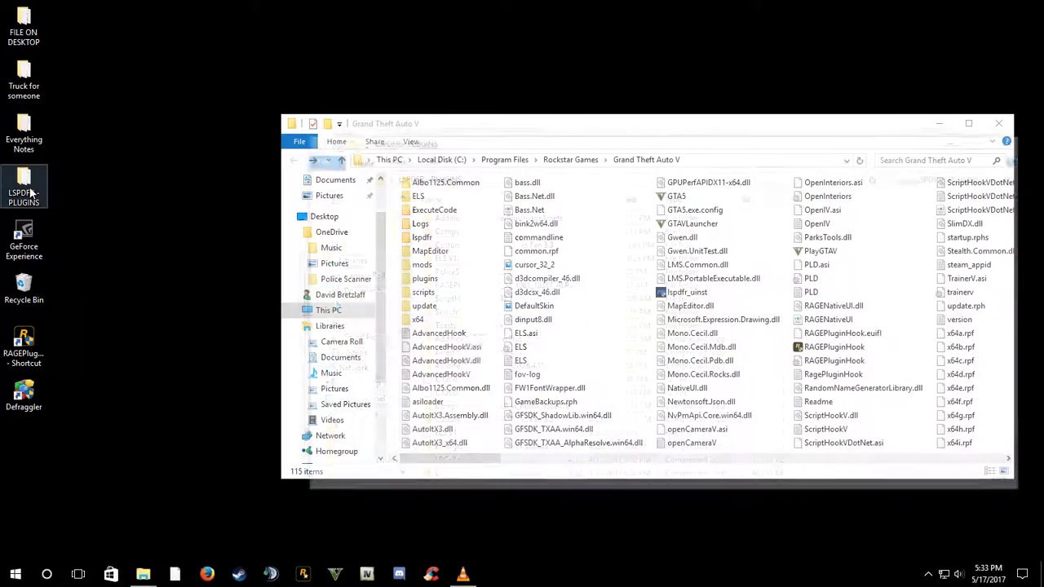
pyautogui.scroll(-5, 617, 349)
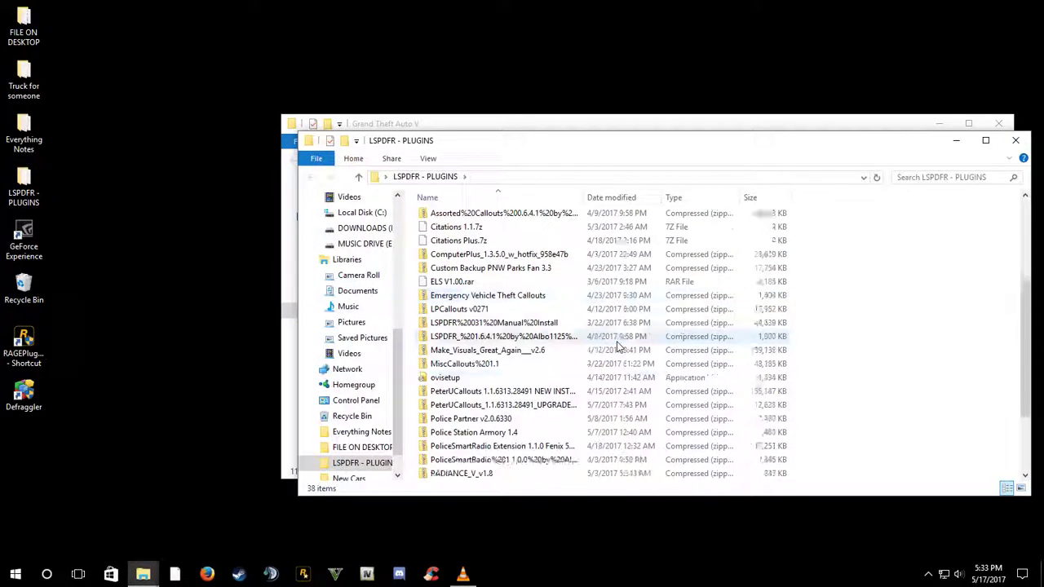